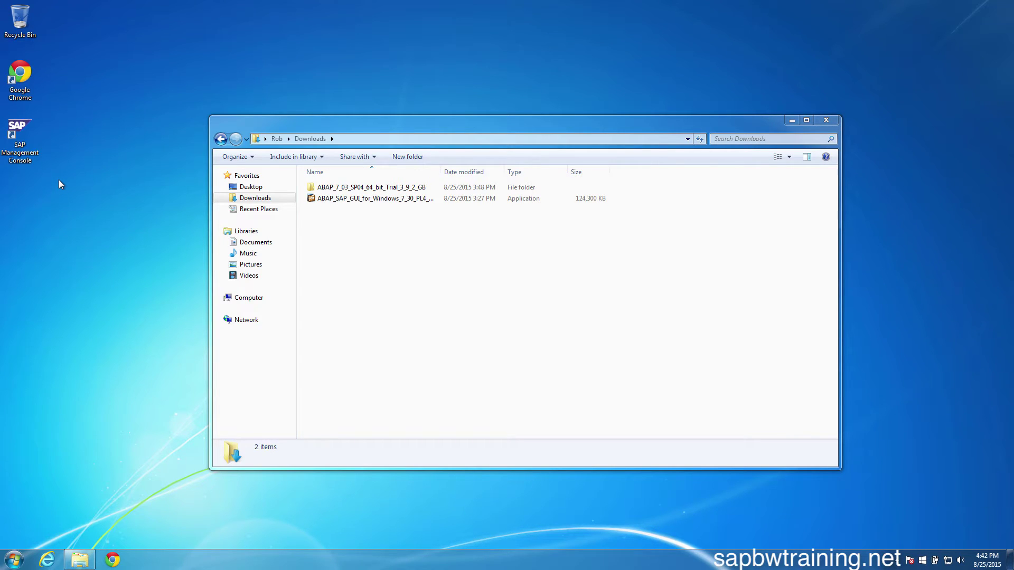
Launch the SAP Management Console, allow it to make changes to the computer, and maximize its window
left_click(21, 138)
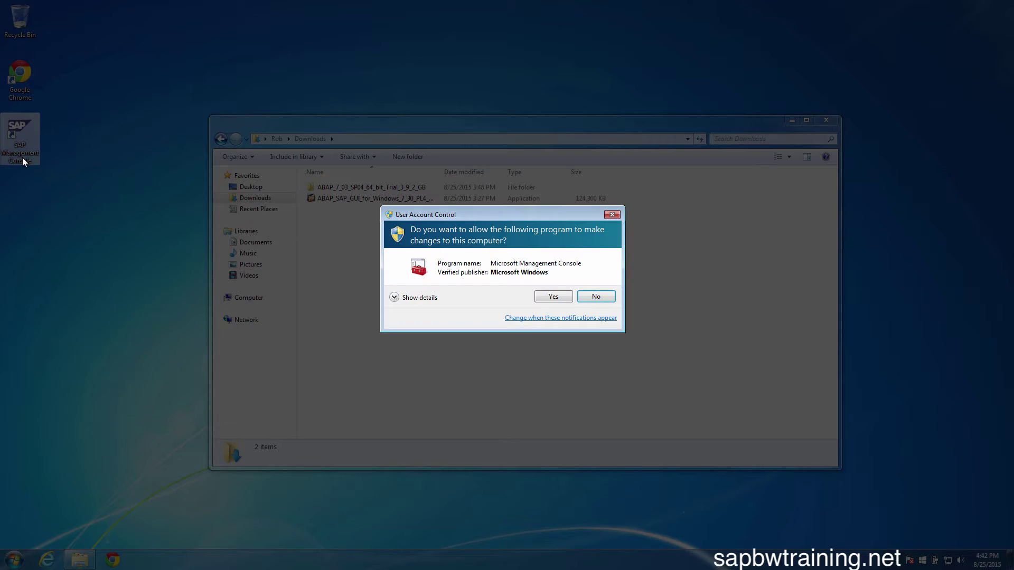
left_click(558, 296)
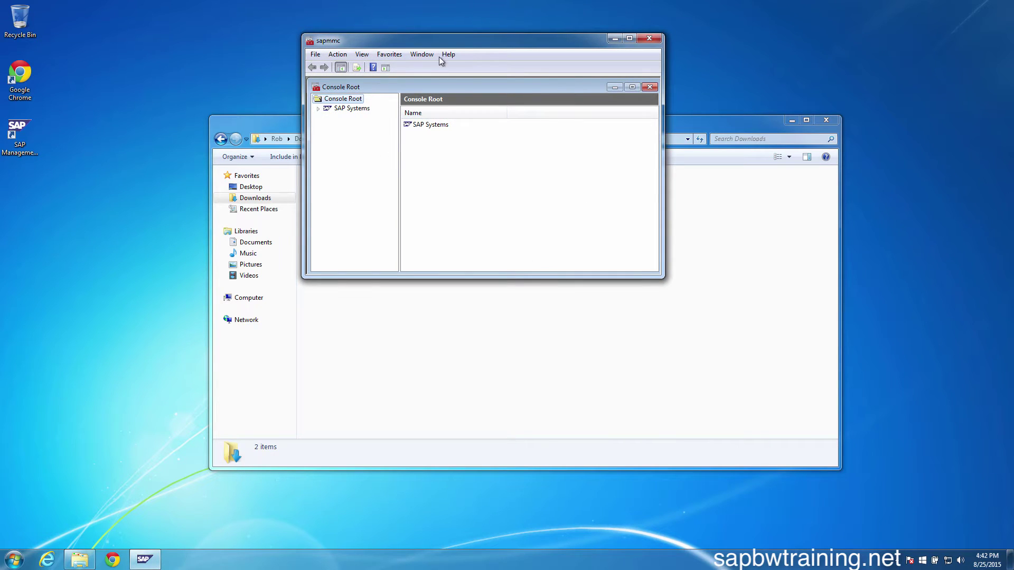
double_click(513, 39)
left_click(327, 50)
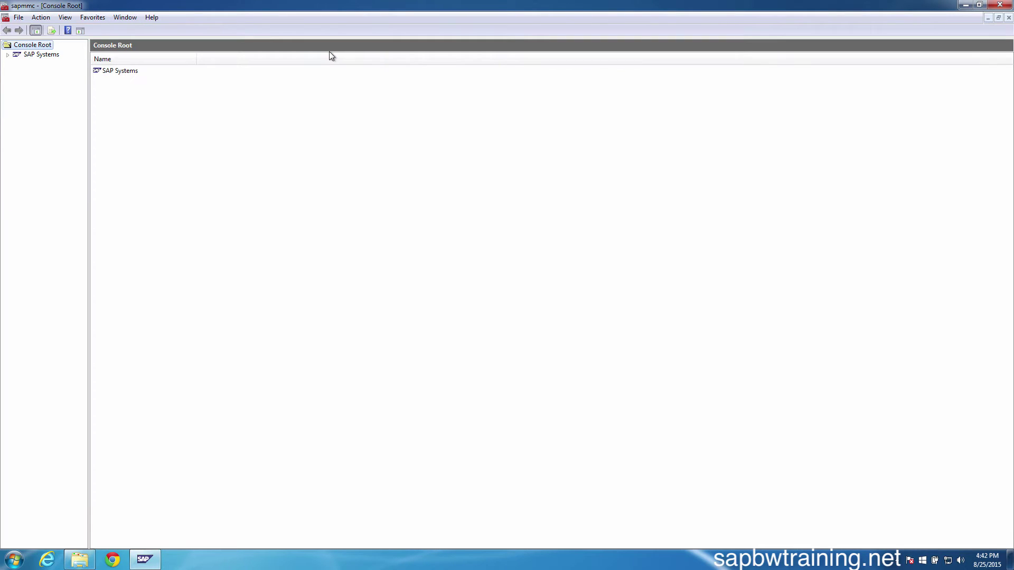
Expand SAP Systems down to the contents of the WIN7 0 instance and show the NSP system's instances
left_click(7, 55)
left_click(27, 83)
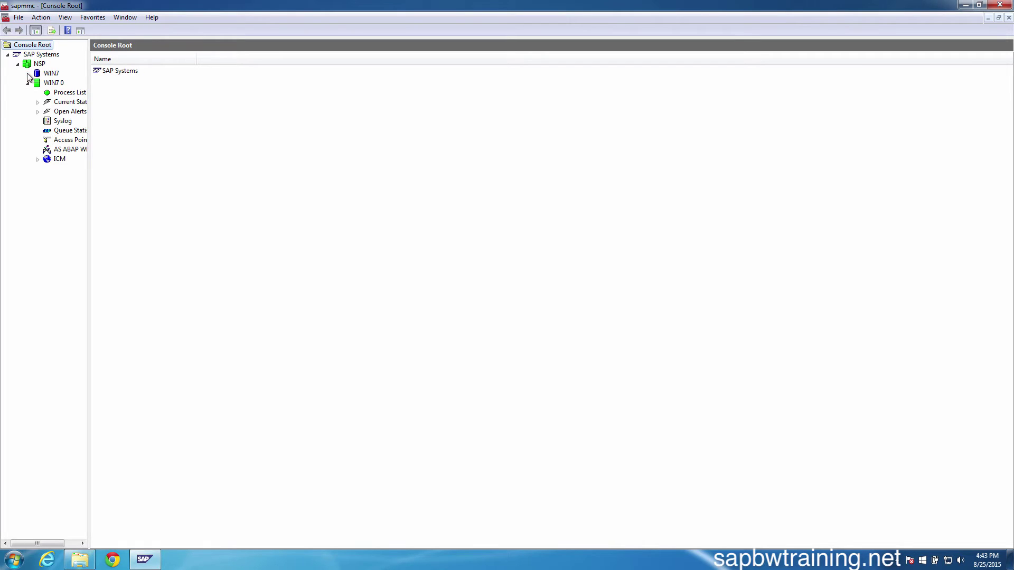
left_click(39, 64)
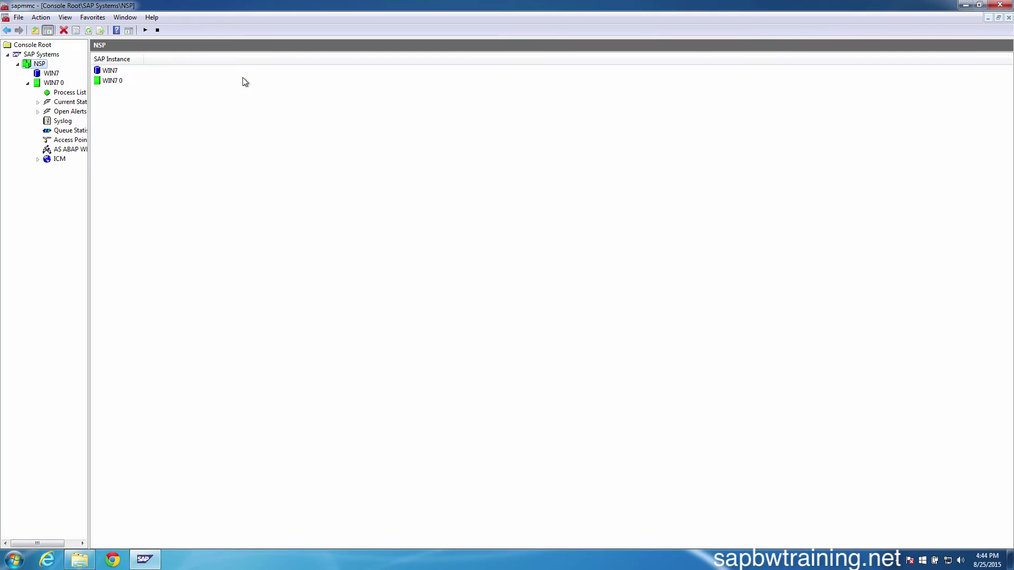
Close the SAP Management Console without saving its settings, and close the Downloads folder window
left_click(1000, 4)
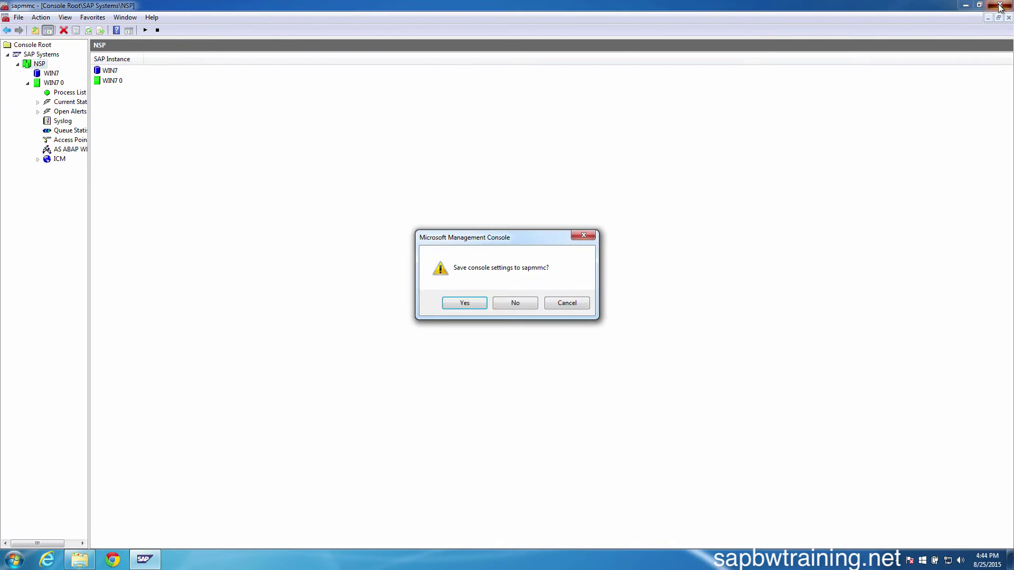
left_click(496, 309)
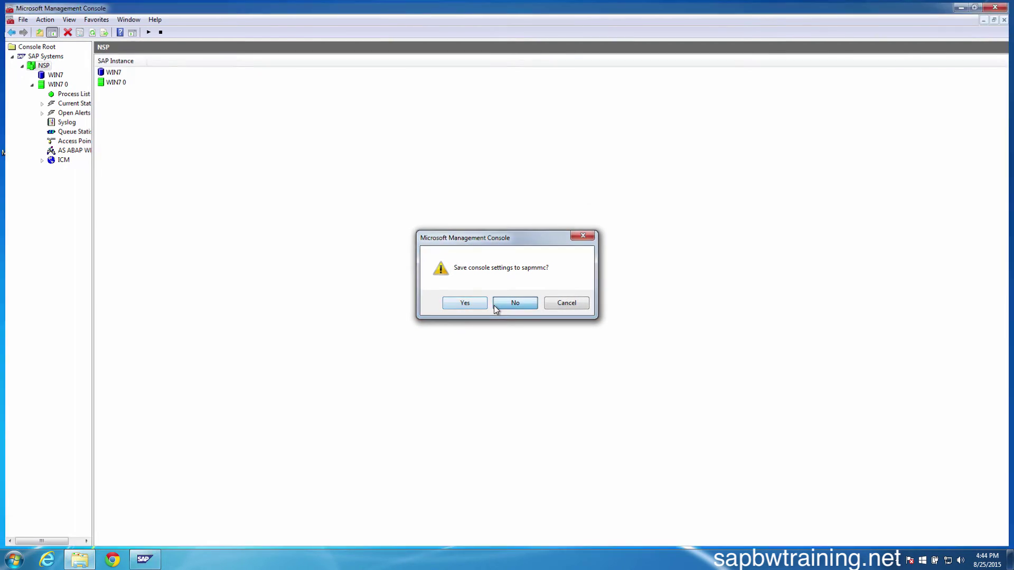
left_click(826, 121)
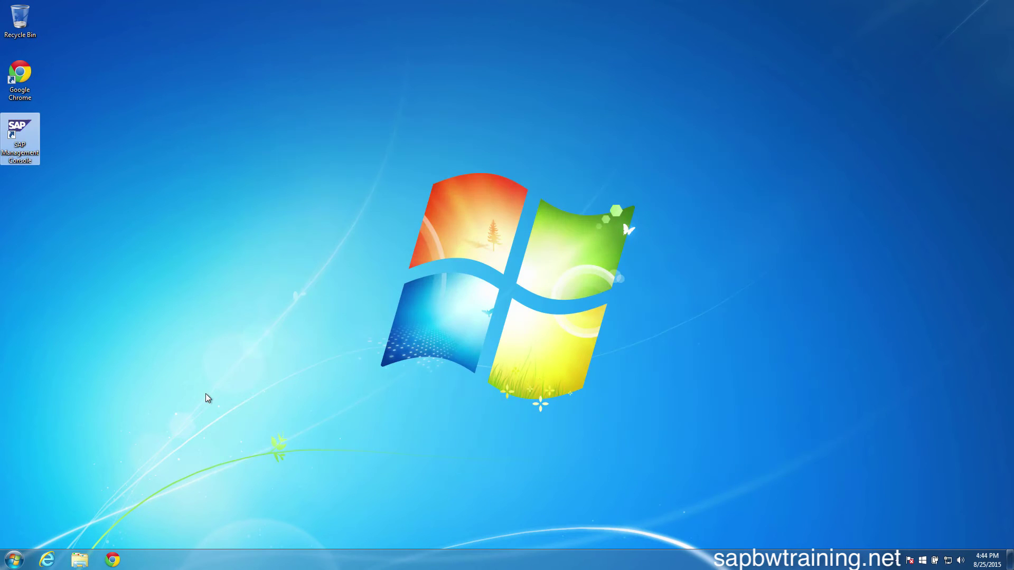
Restart Windows
left_click(27, 557)
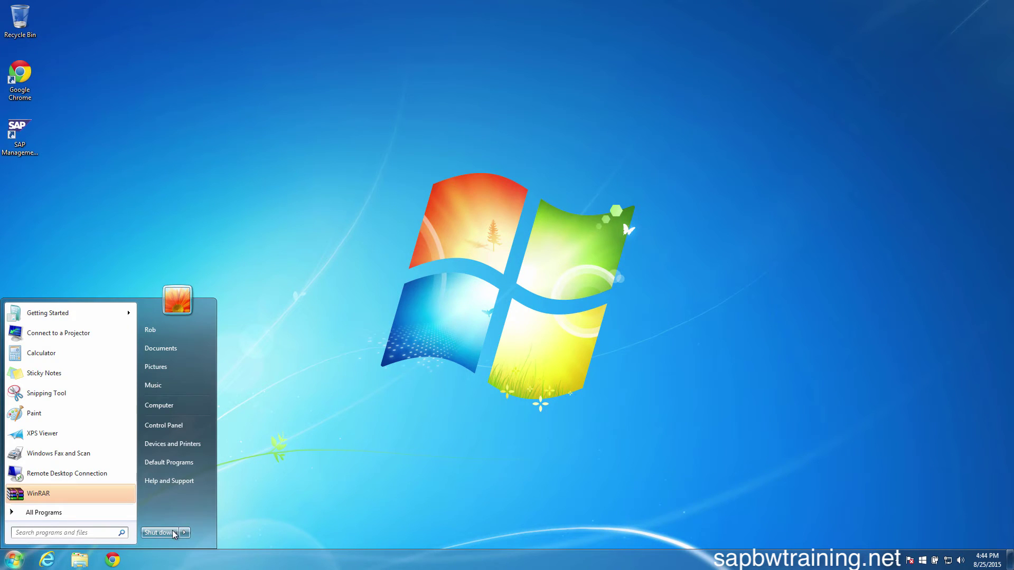
mouse_move(184, 533)
left_click(206, 519)
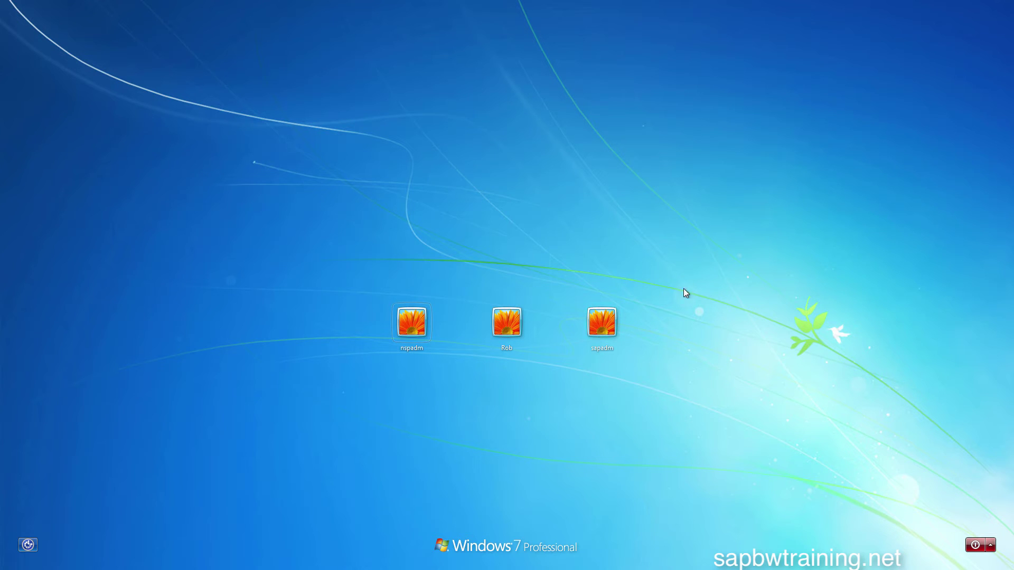
Sign in to the personal Windows account, not nspadm or sapadm, by entering its account password
left_click(506, 323)
type("********")
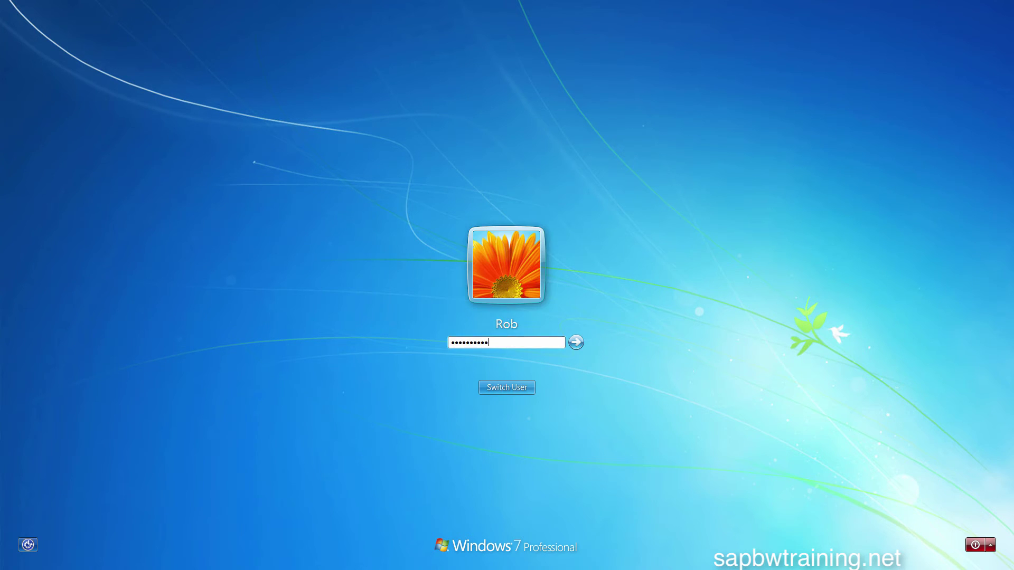
key("Return")
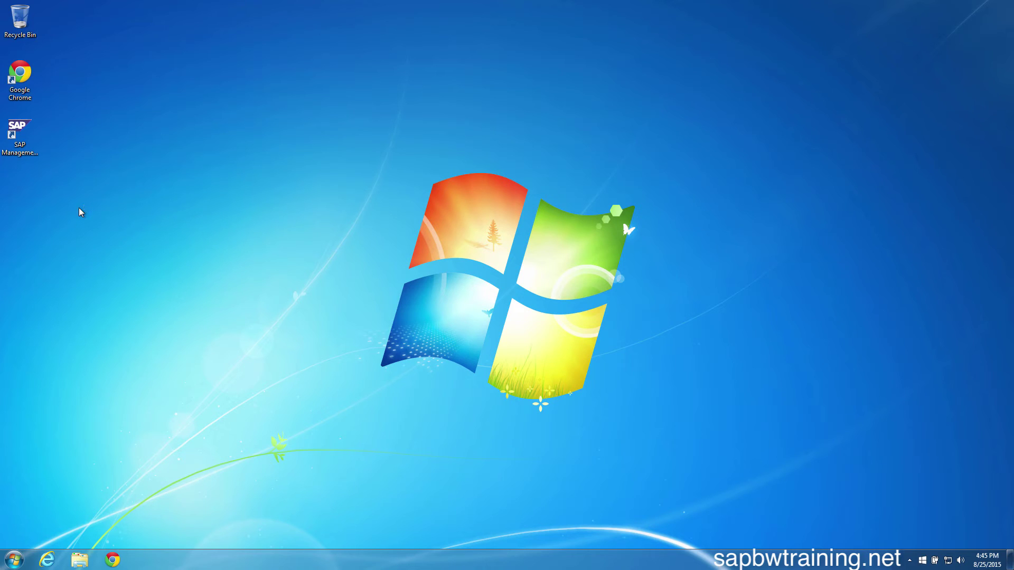
Open the SAP Management Console from the desktop and grant it permission to make changes to the computer
left_click(23, 157)
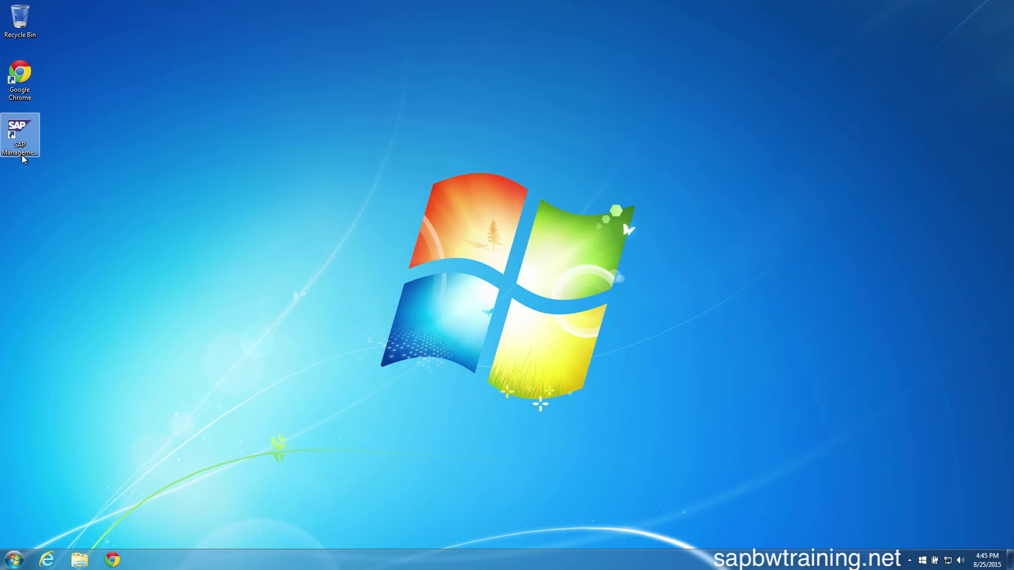
double_click(22, 155)
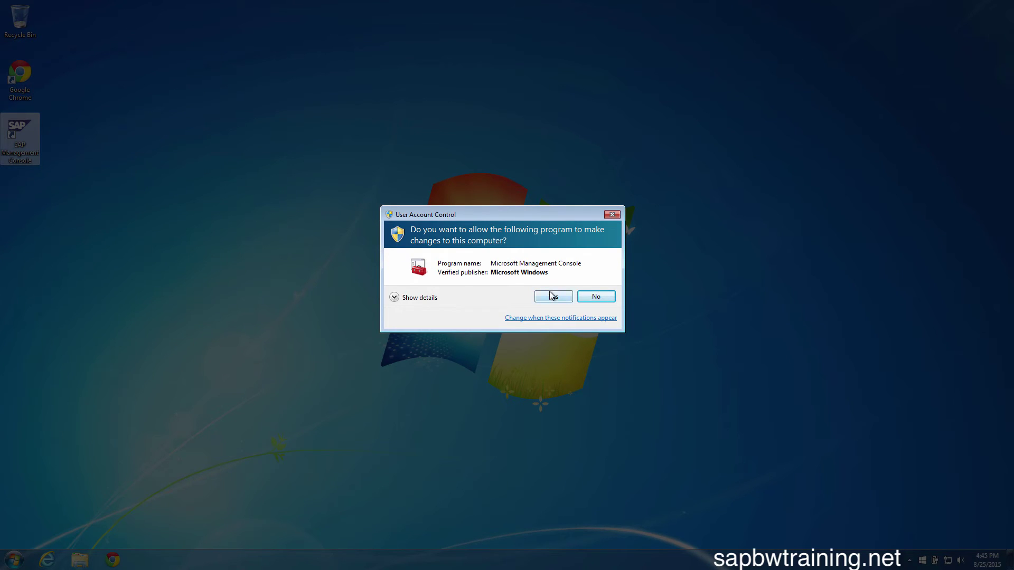
left_click(551, 296)
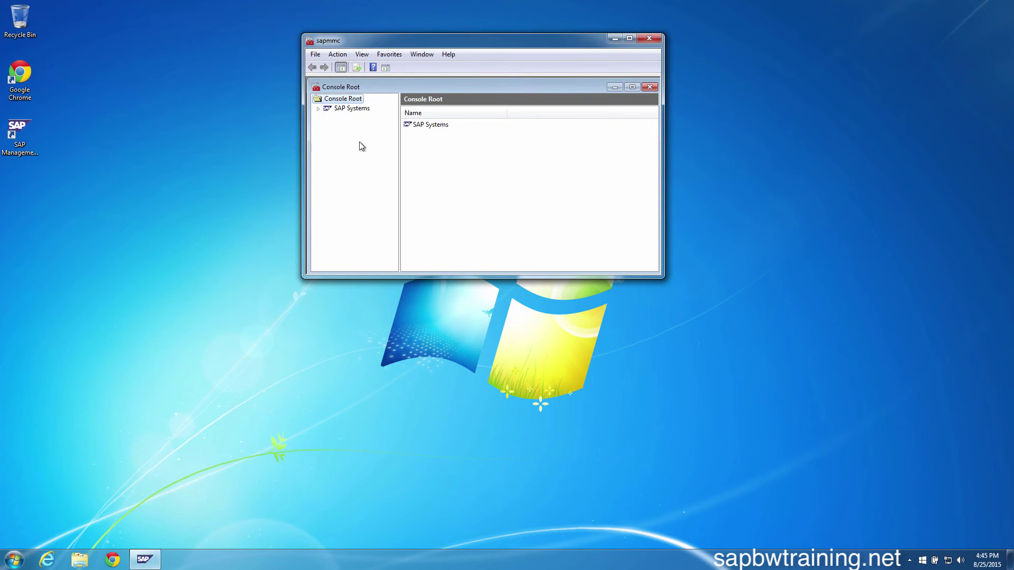
Expand the SAP Systems tree through NSP to the WIN7 0 instance, then select NSP and refresh its status
left_click(317, 109)
left_click(328, 119)
left_click(338, 128)
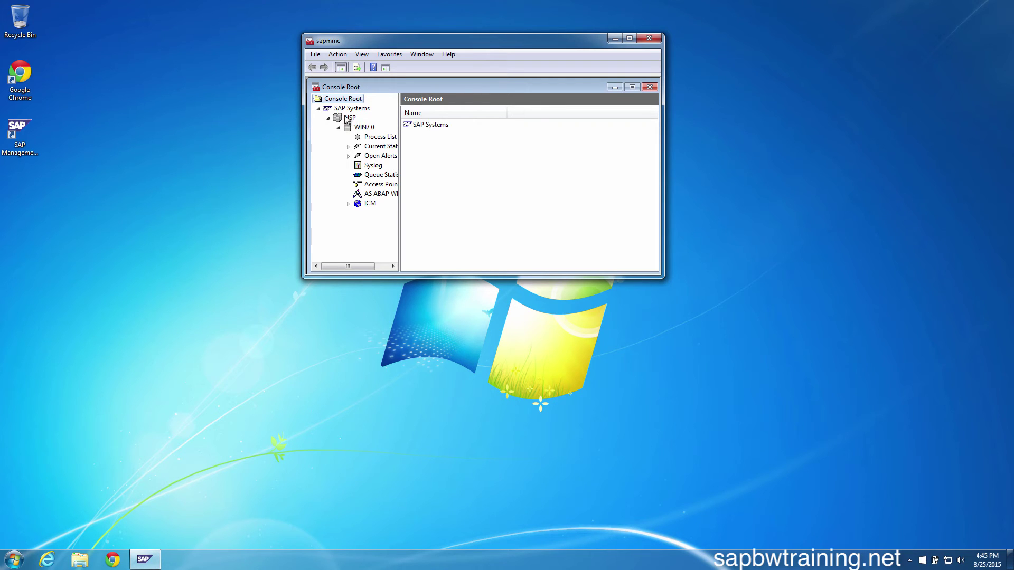
left_click(348, 118)
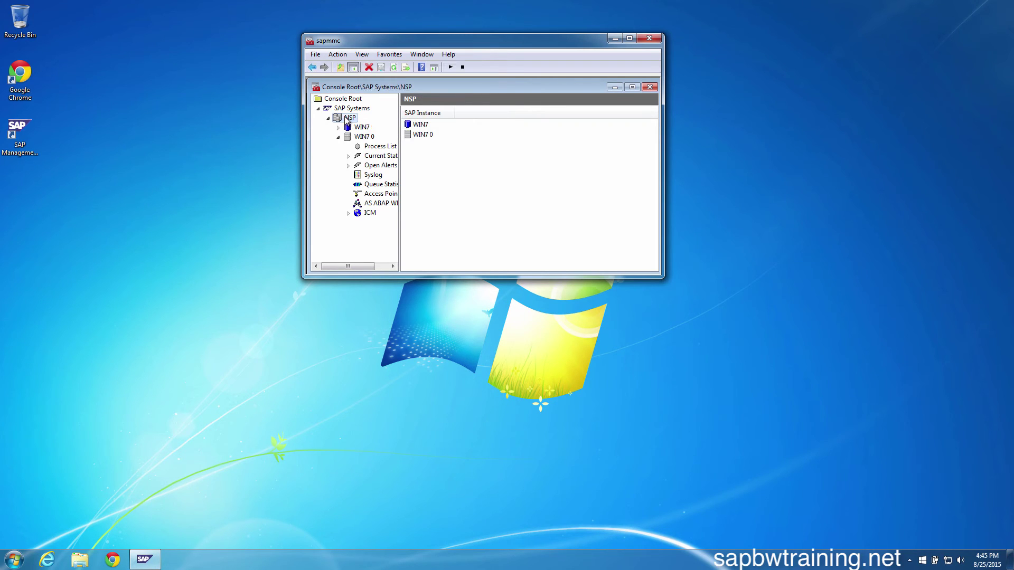
left_click(394, 69)
left_click(394, 71)
Start the NSP system with the default start timeout, authenticating the prefilled OS user with the account password
left_click(449, 69)
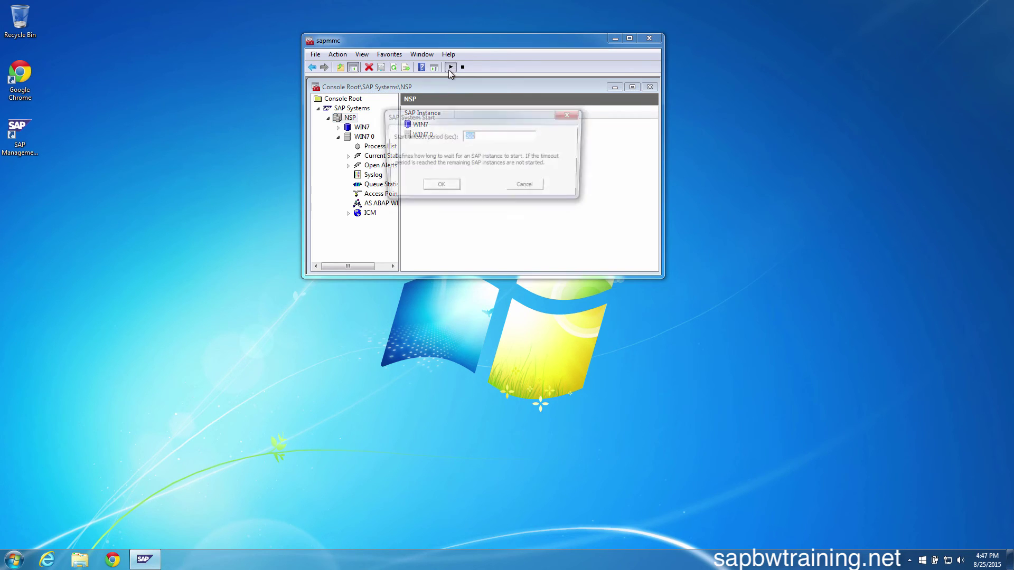
left_click(442, 186)
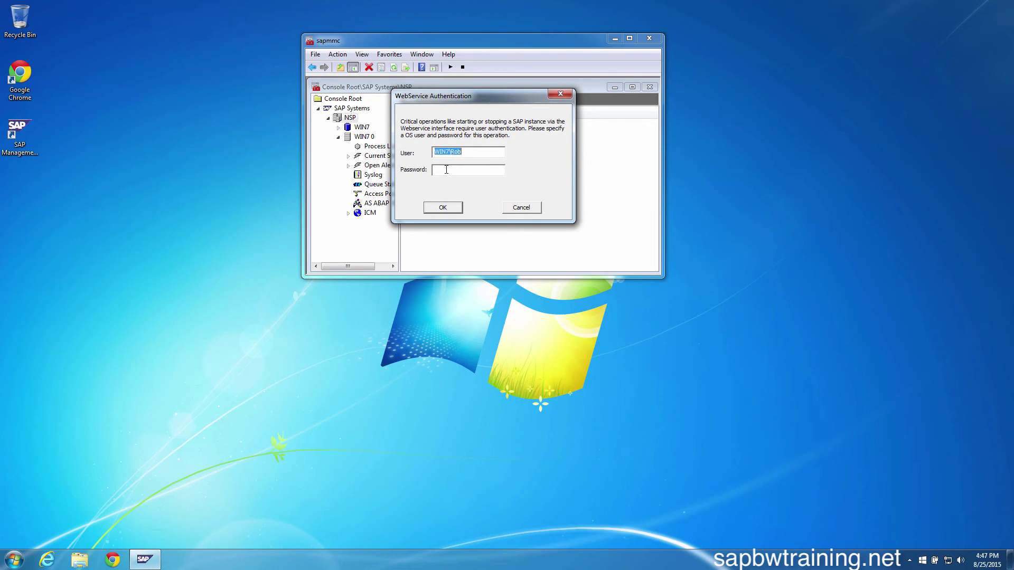
left_click(446, 169)
type("**********")
left_click(438, 208)
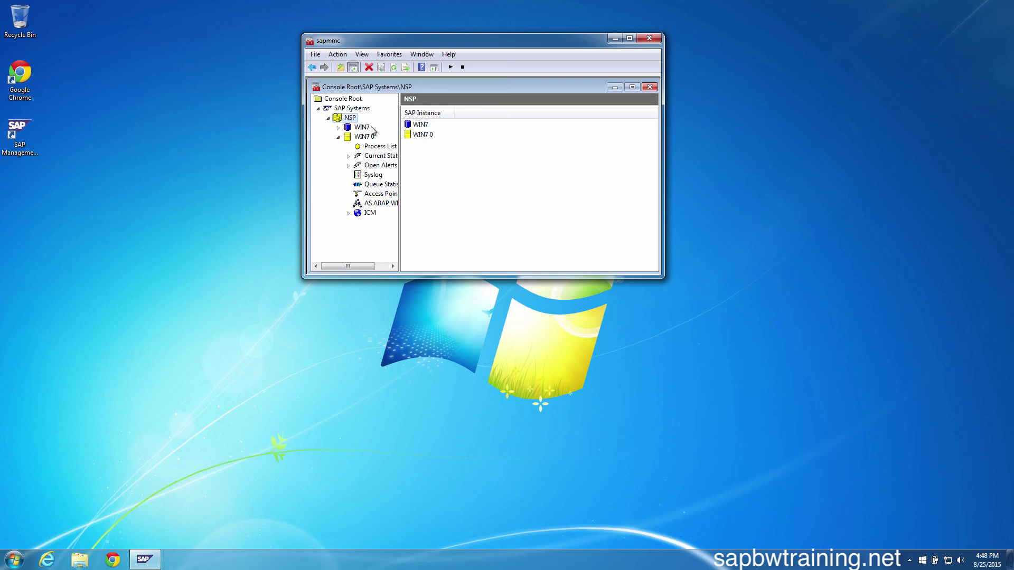
Refresh the NSP system repeatedly to check the startup status of its instances
left_click(394, 67)
left_click(394, 67)
left_click(395, 67)
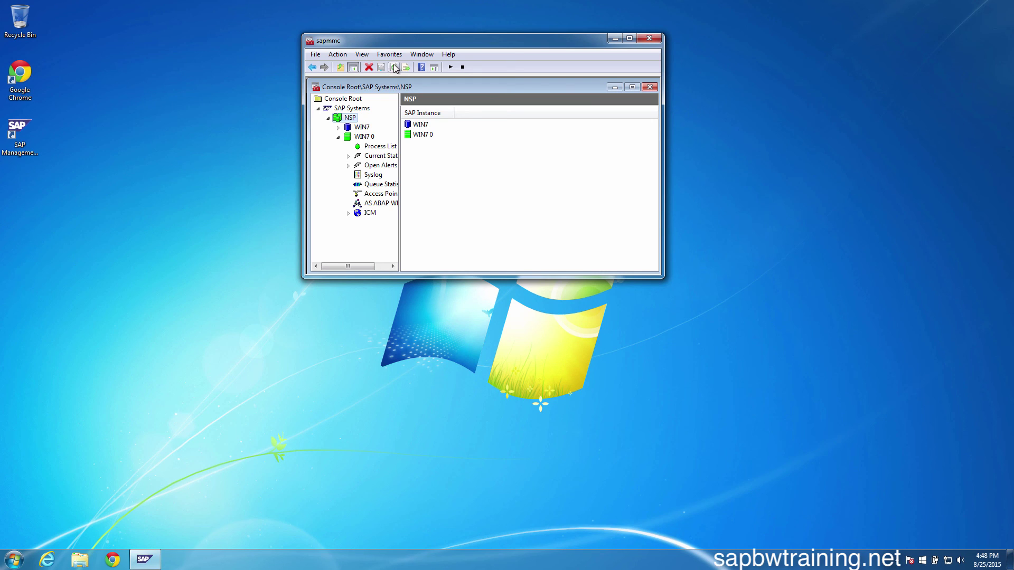